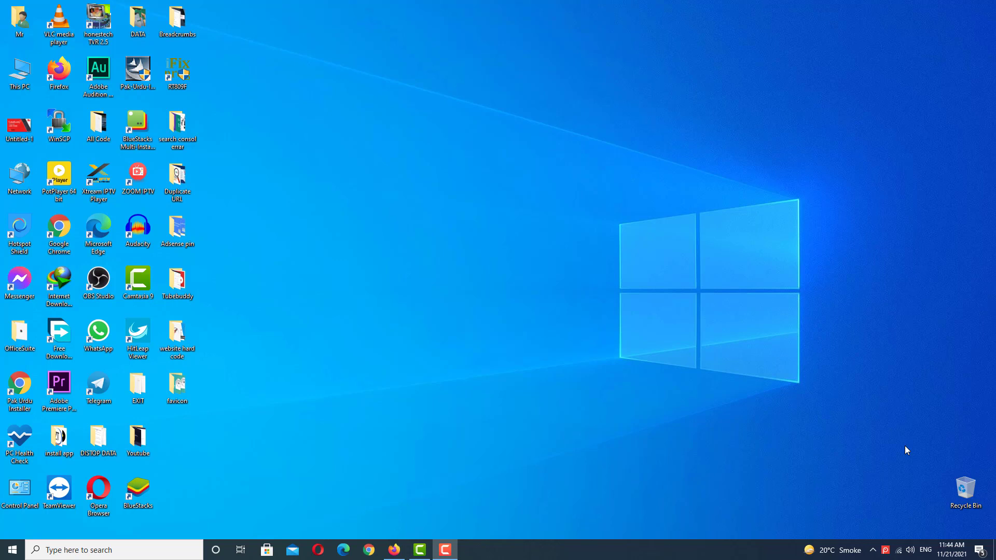
Switch to the browser showing the Google AdSense Home page.
key("alt+Tab")
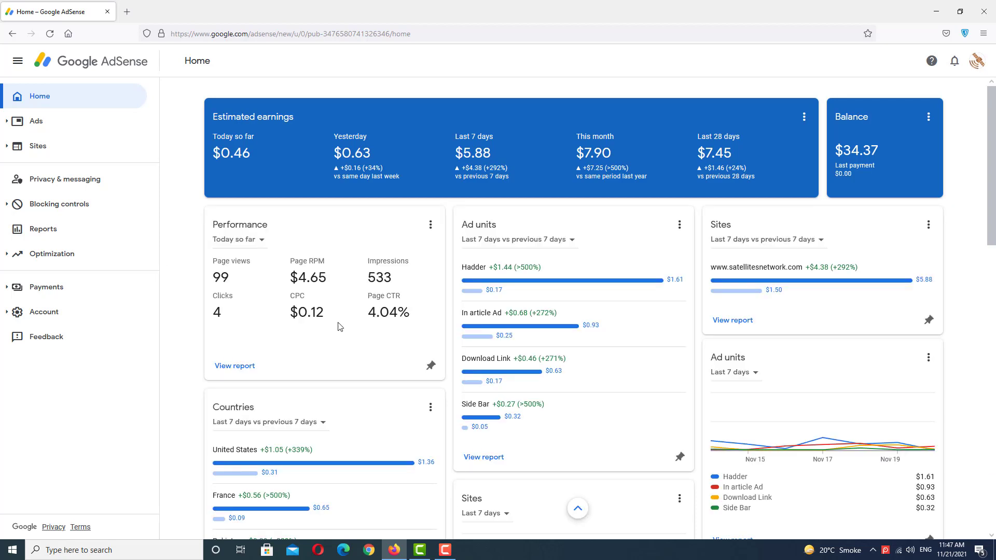
Go to Experiments under Optimization and expand the running Blocking controls experiment.
left_click(45, 256)
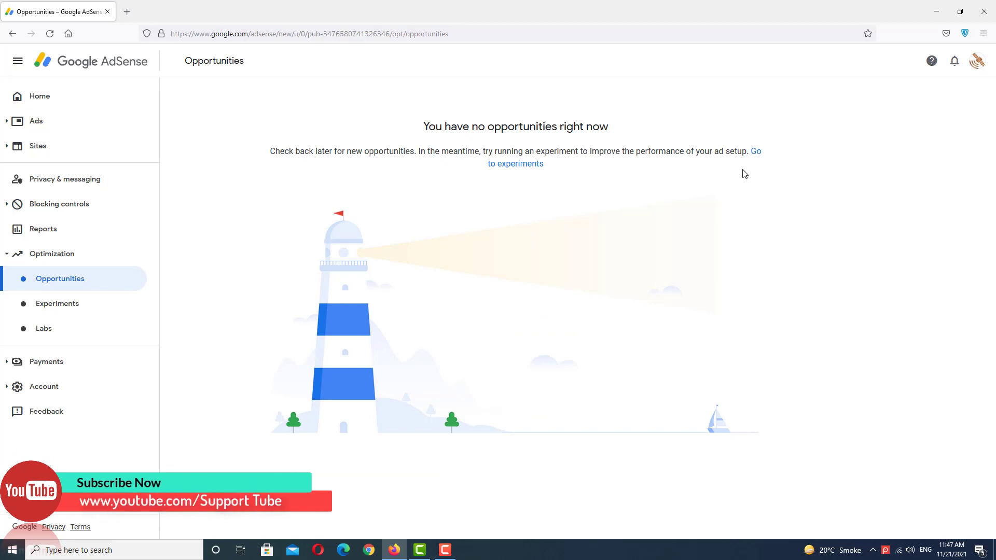
left_click(510, 165)
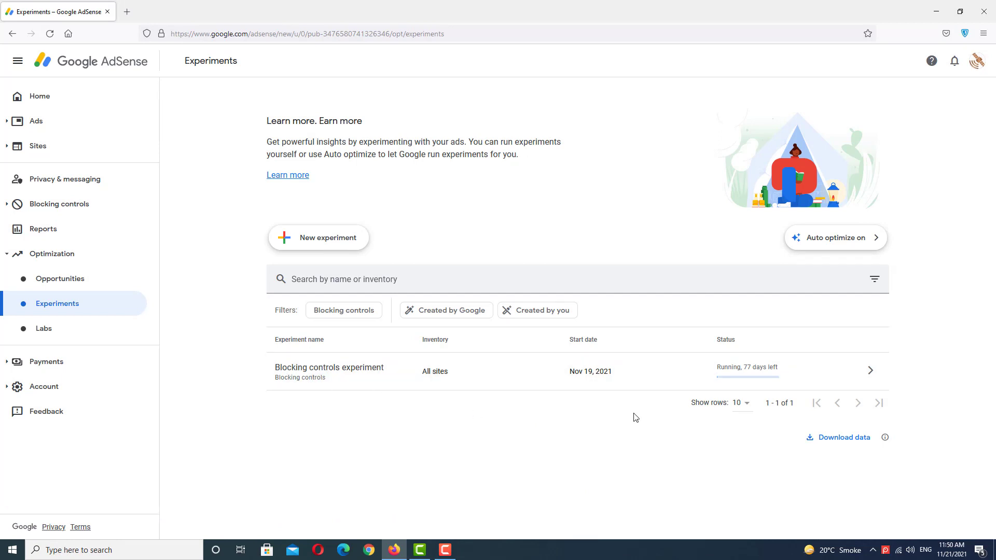
left_click(870, 374)
View the experiment setup: control allows both categories, the variant blocks Hobbies, Games & Leisure and Mobile App Utilities.
left_click(778, 492)
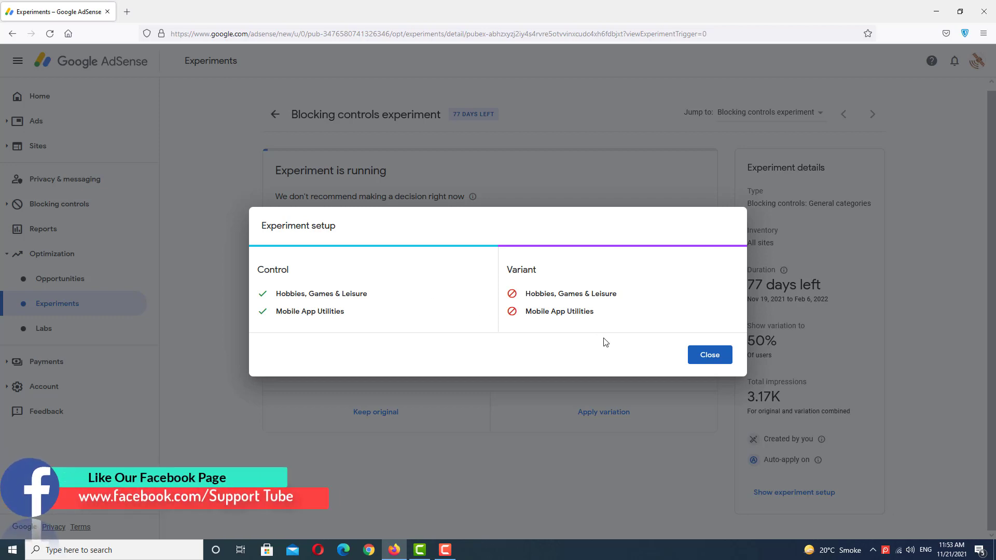
End the Blocking controls experiment, keeping the original settings.
left_click(706, 357)
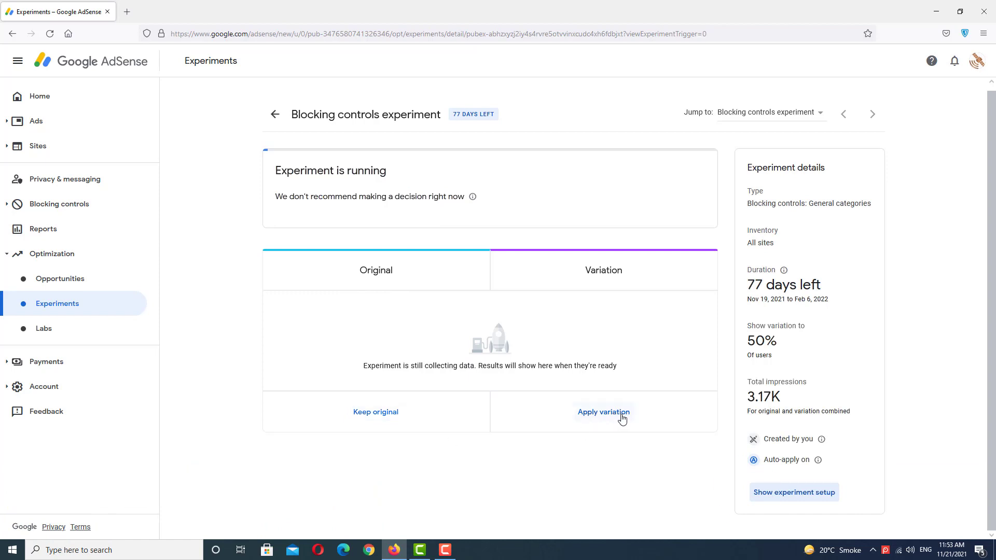
left_click(374, 415)
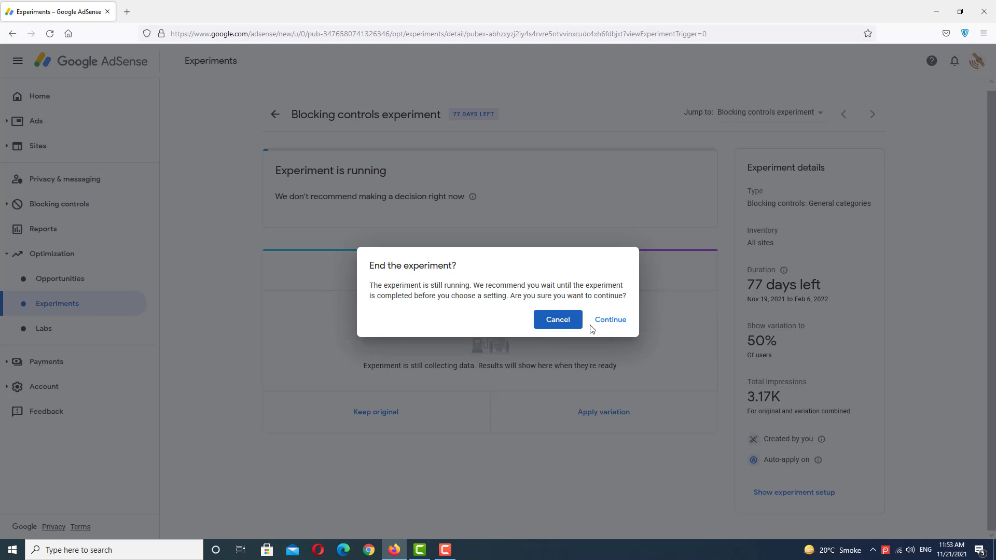
left_click(611, 321)
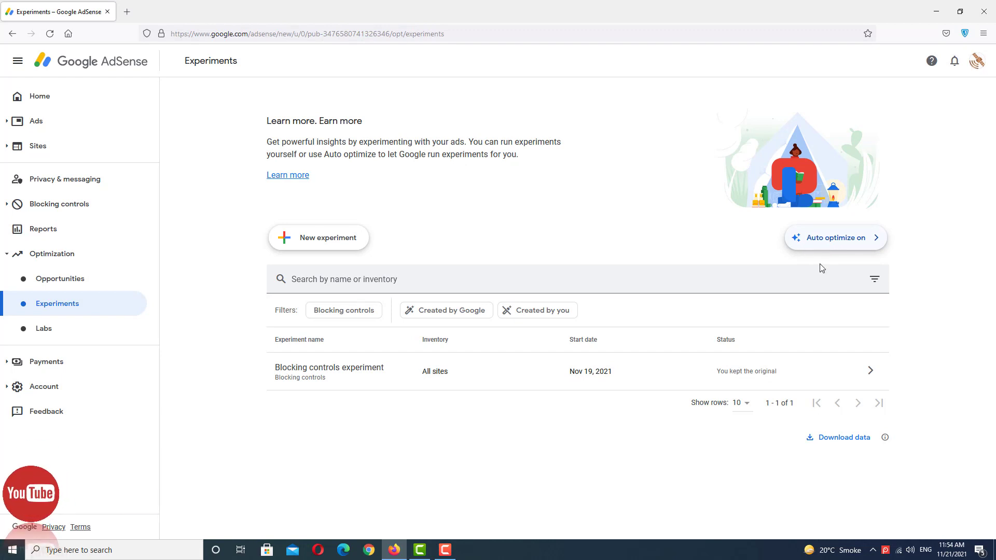
Switch auto optimize to Suggestions only and back on, then return to Opportunities.
left_click(840, 244)
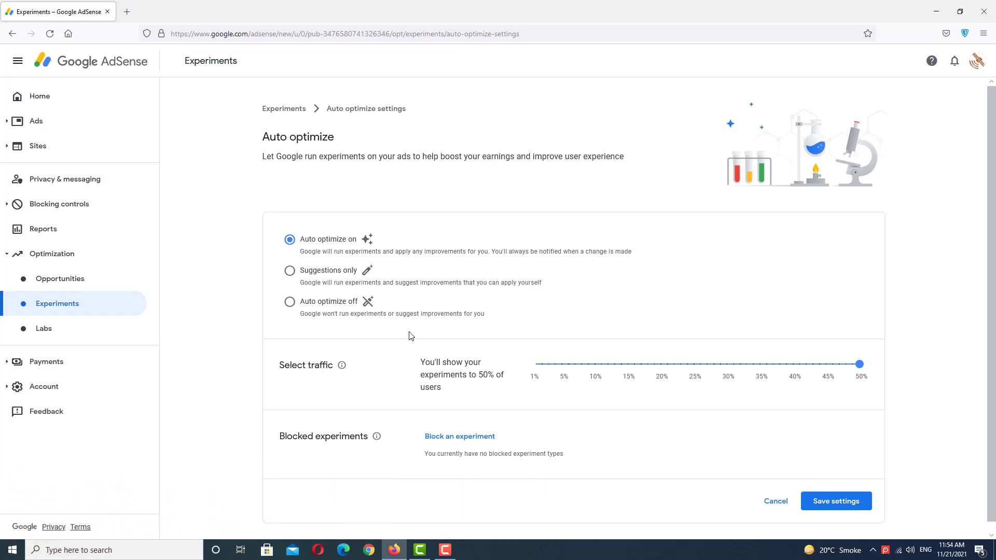
left_click(289, 271)
left_click(290, 239)
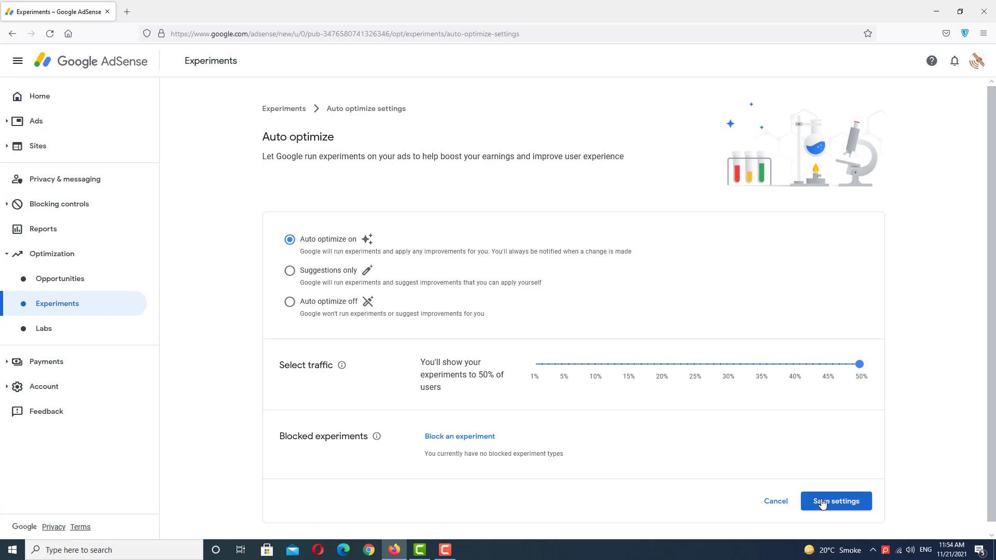
left_click(58, 280)
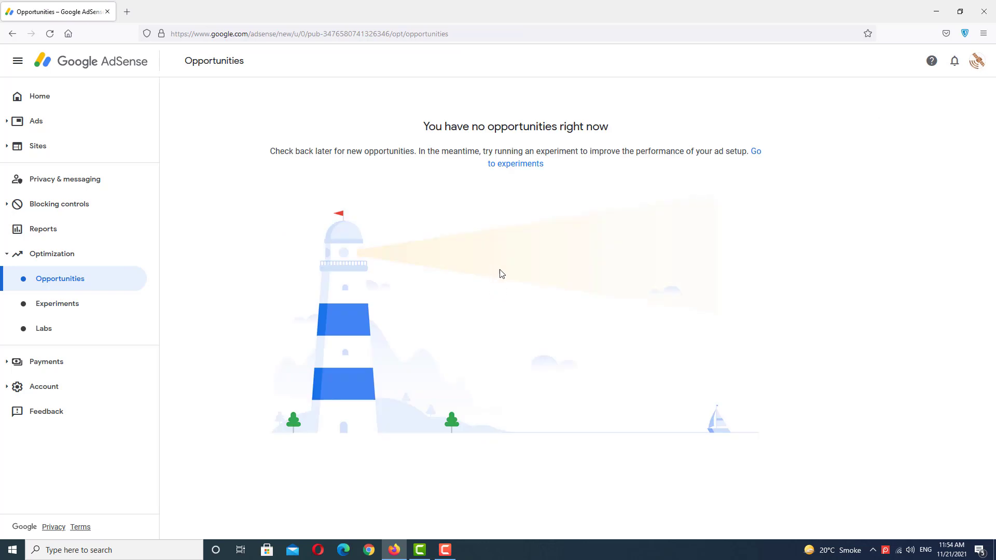
Return to the Experiments page and start a new experiment.
left_click(757, 157)
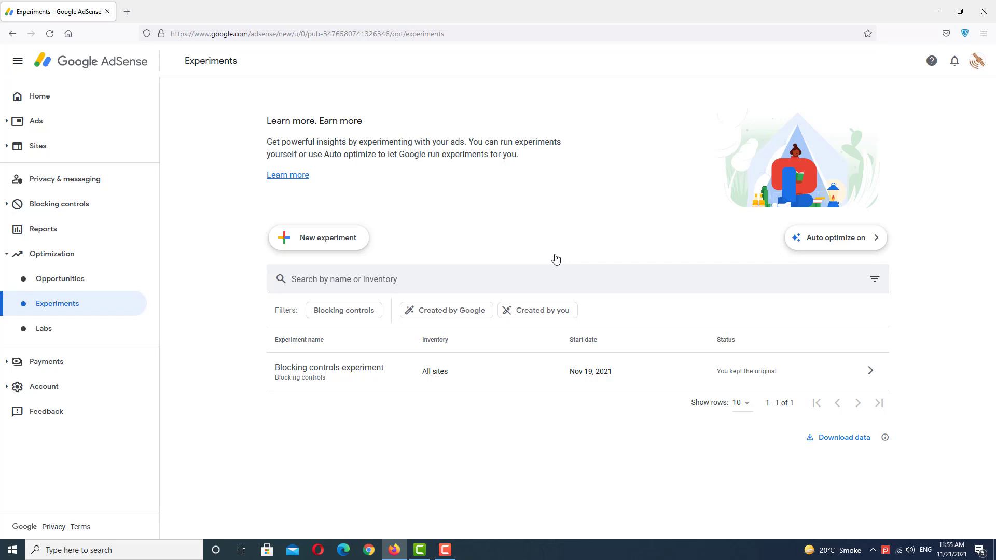
left_click(323, 247)
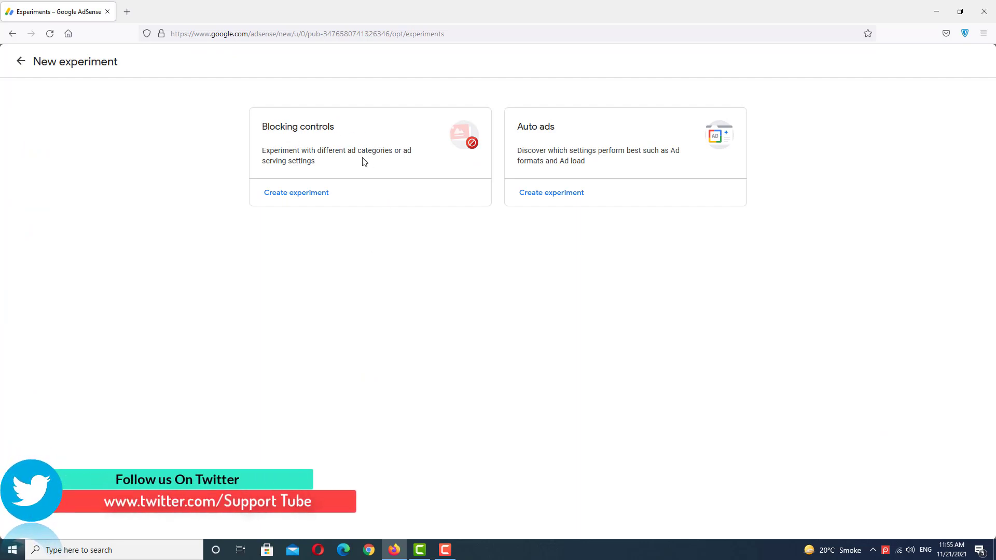
Create a Blocking controls experiment, prefilled as 'Blocking controls experiment (2)'.
left_click(298, 194)
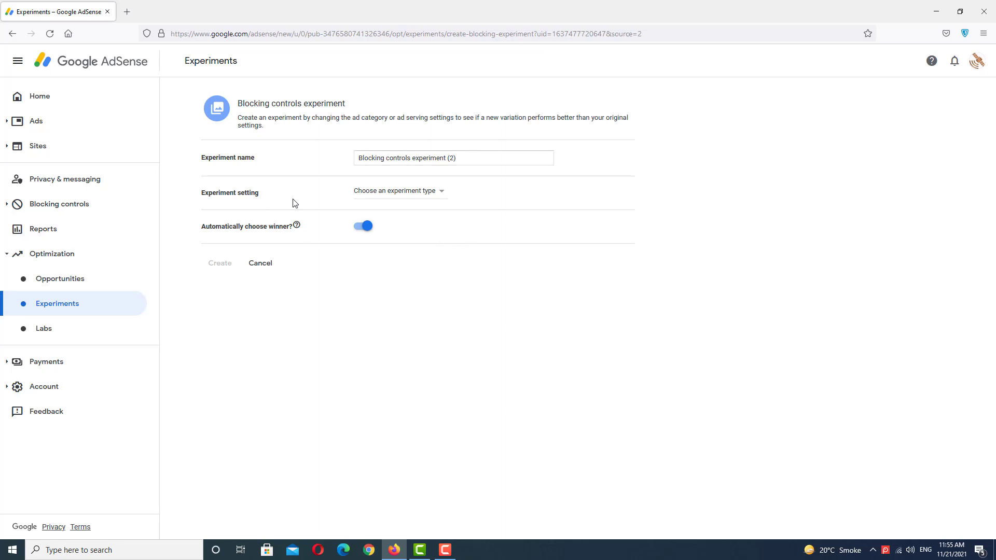
Set the experiment setting to General ad categories.
left_click(441, 195)
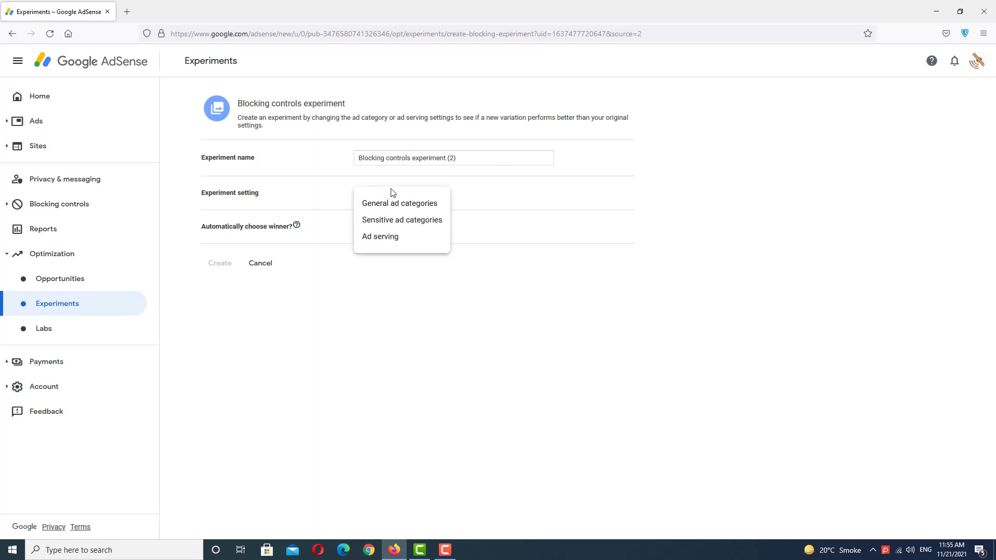
left_click(415, 205)
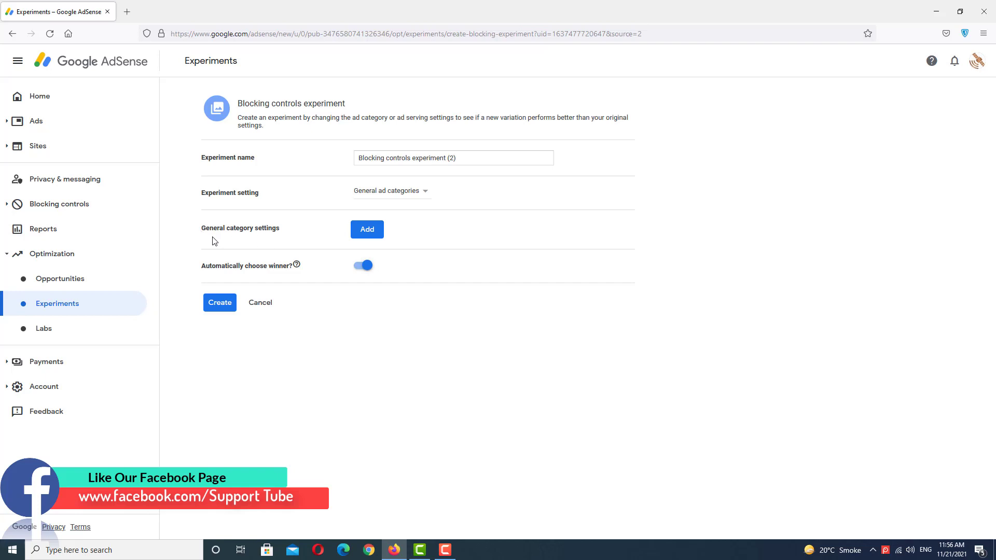
Block Hobbies, Games & Leisure and Mobile App Utilities in the variation.
left_click(368, 230)
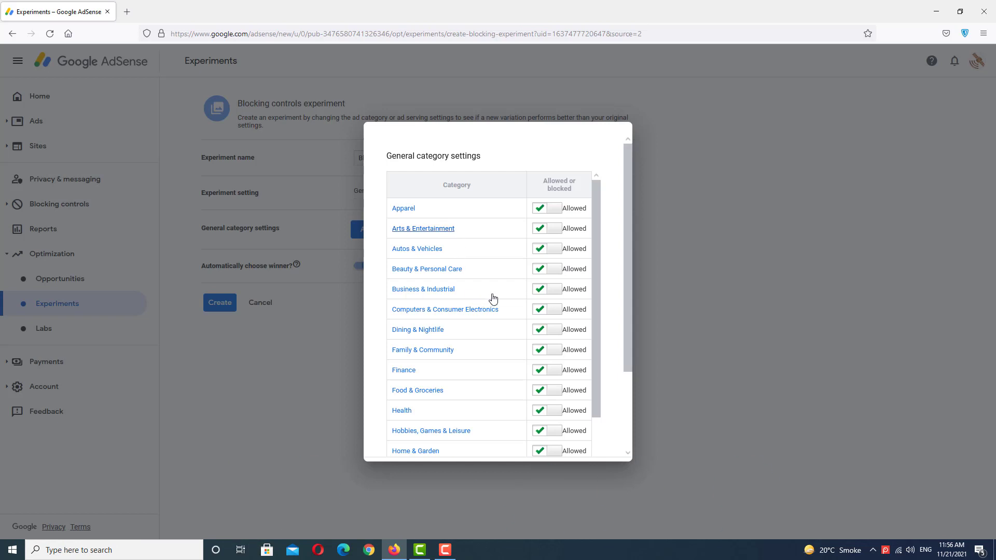
scroll(596, 233, "down", 3)
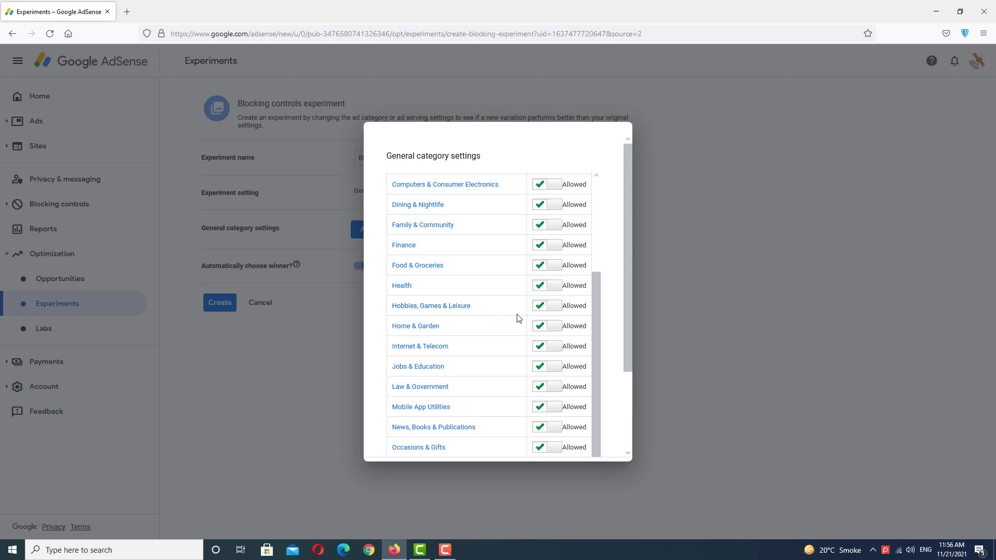
left_click(557, 307)
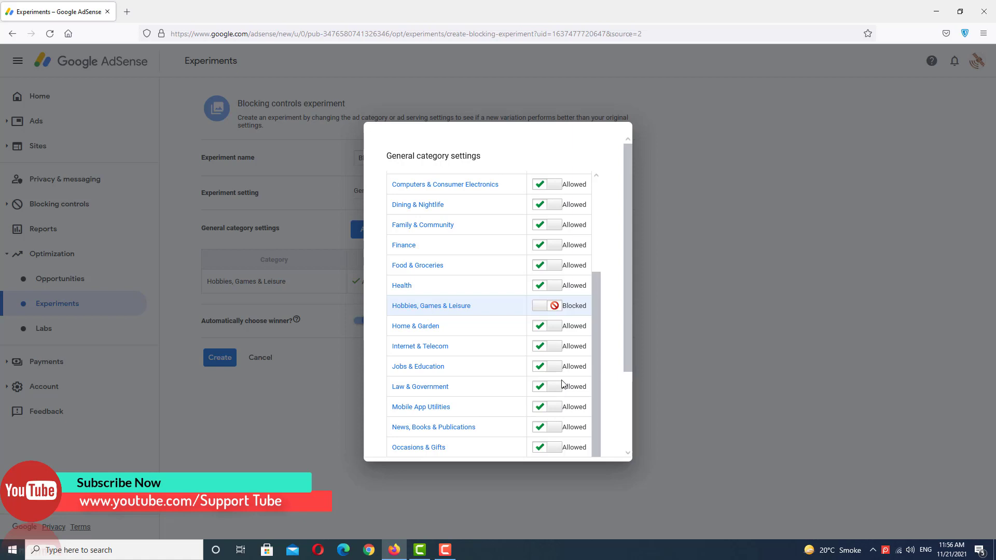
scroll(556, 409, "down", 3)
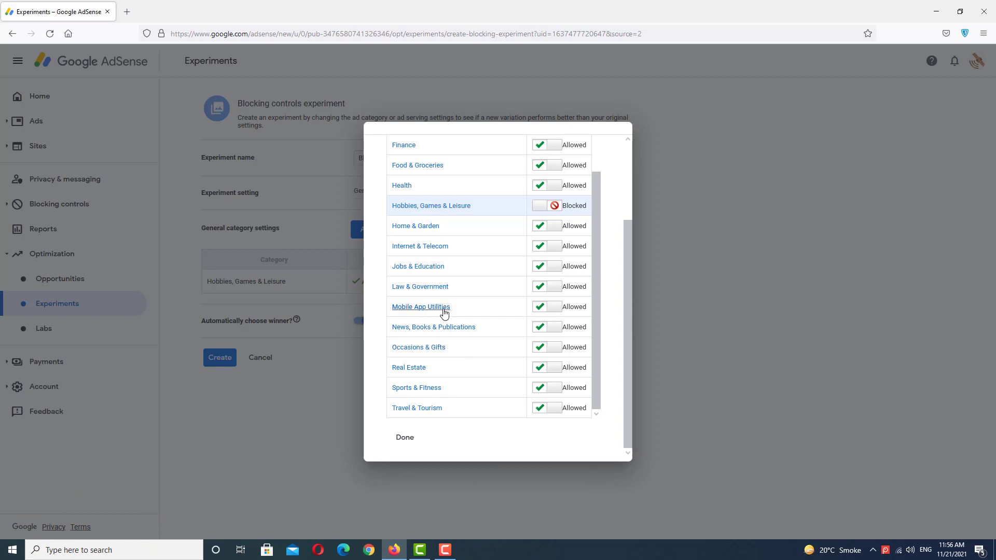
left_click(554, 311)
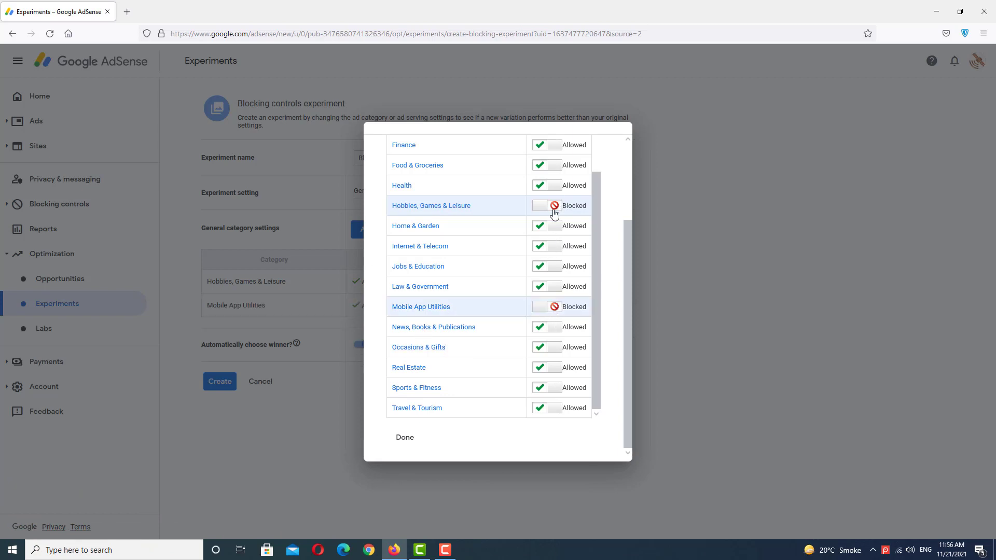
Keep Autos & Vehicles and Beauty & Personal Care allowed and confirm the category settings.
scroll(473, 318, "up", 5)
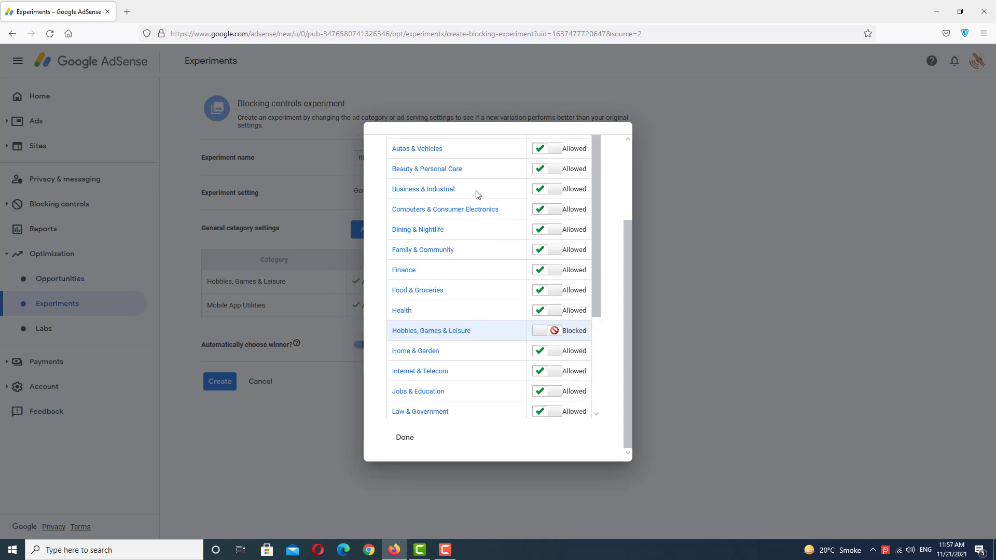
left_click(558, 155)
left_click(558, 154)
left_click(557, 170)
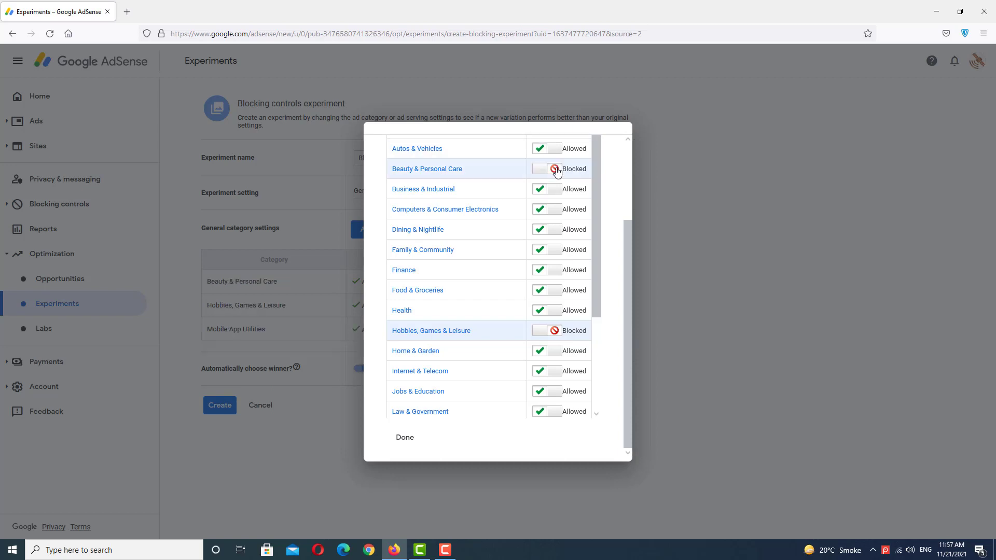
left_click(557, 170)
scroll(480, 316, "down", 3)
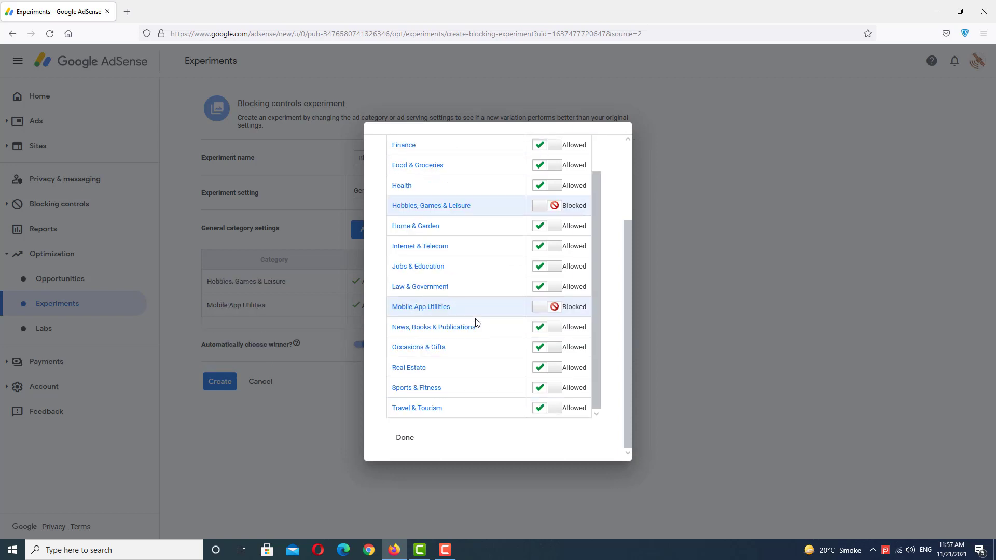
left_click(404, 440)
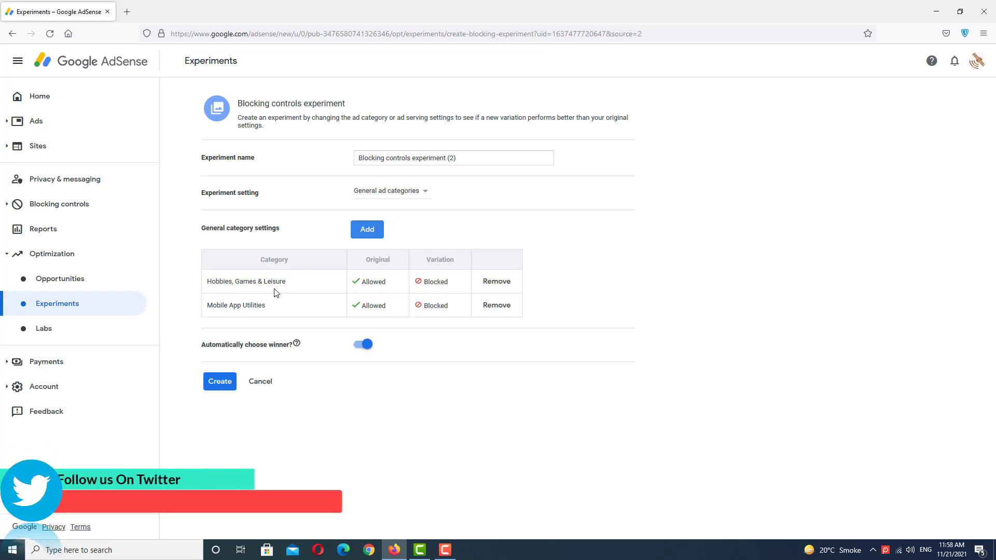
Create the experiment blocking Hobbies, Games & Leisure and Mobile App Utilities in its variation.
left_click(220, 386)
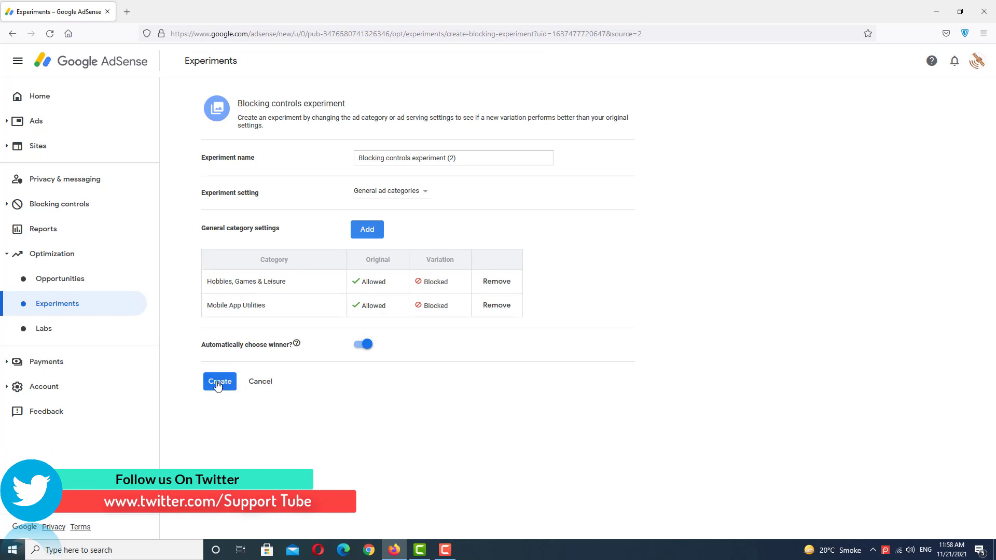